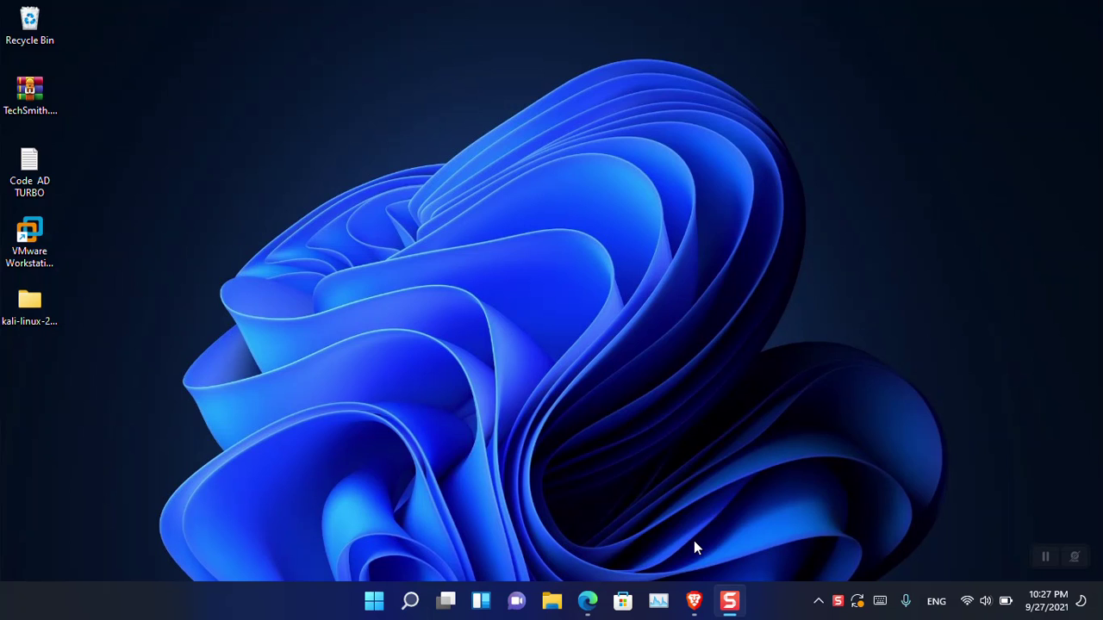
Open the wikigain Windows Security article in Edge full screen, read its introduction, then minimize Edge.
left_click(588, 603)
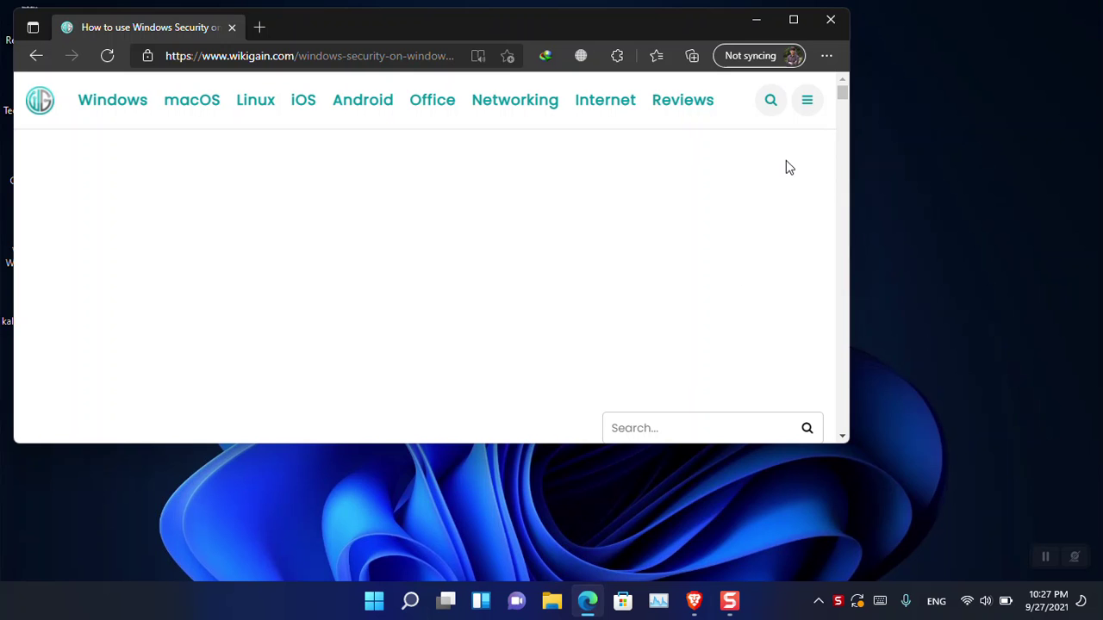
left_click(798, 22)
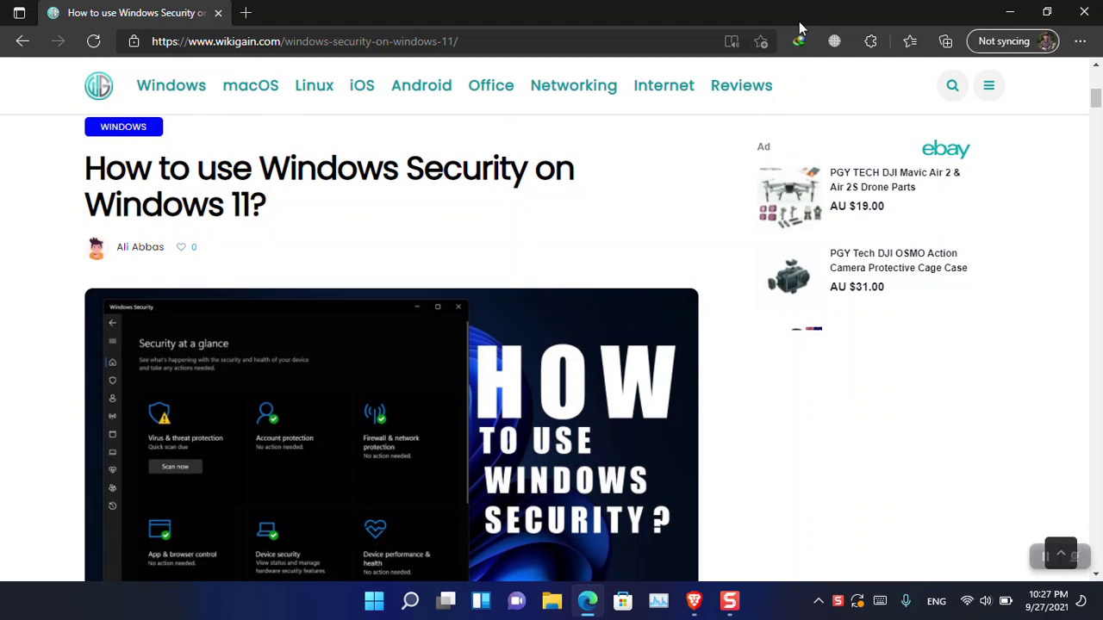
scroll(799, 28, "down", 4)
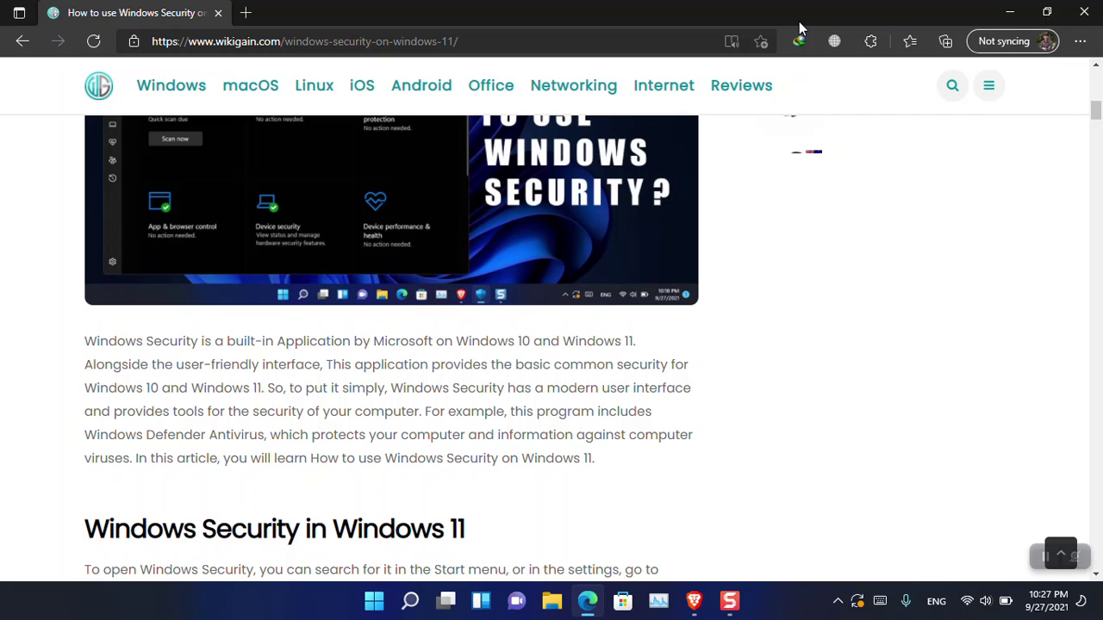
left_click(1010, 12)
Search for 'windows' in Windows Search and launch the Windows Security app.
key("super+s")
type("w")
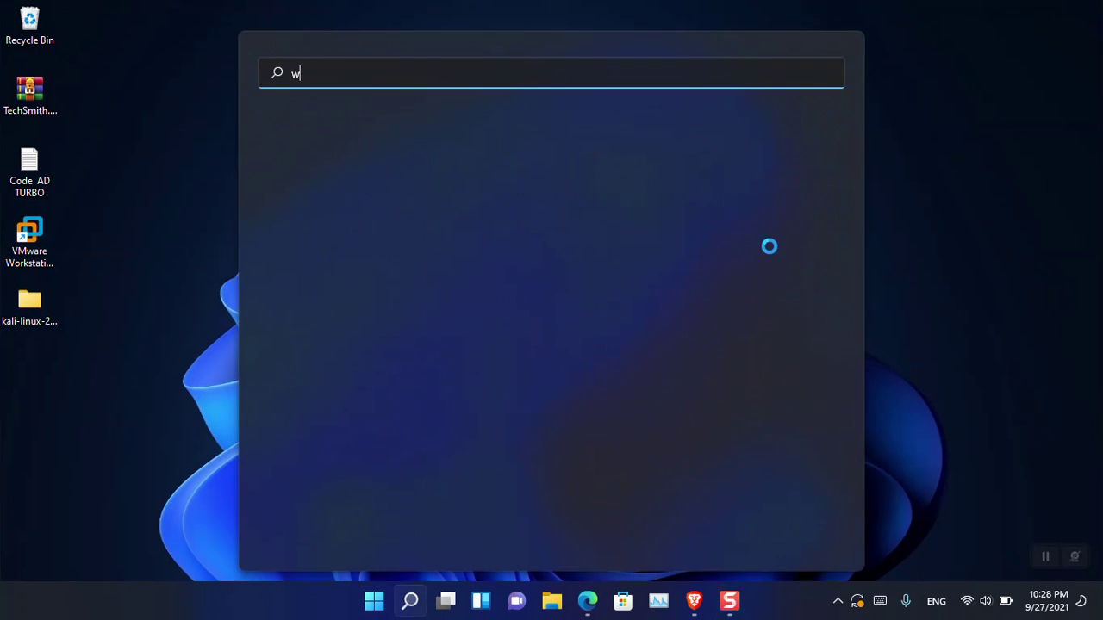
type("indows")
key("Tab")
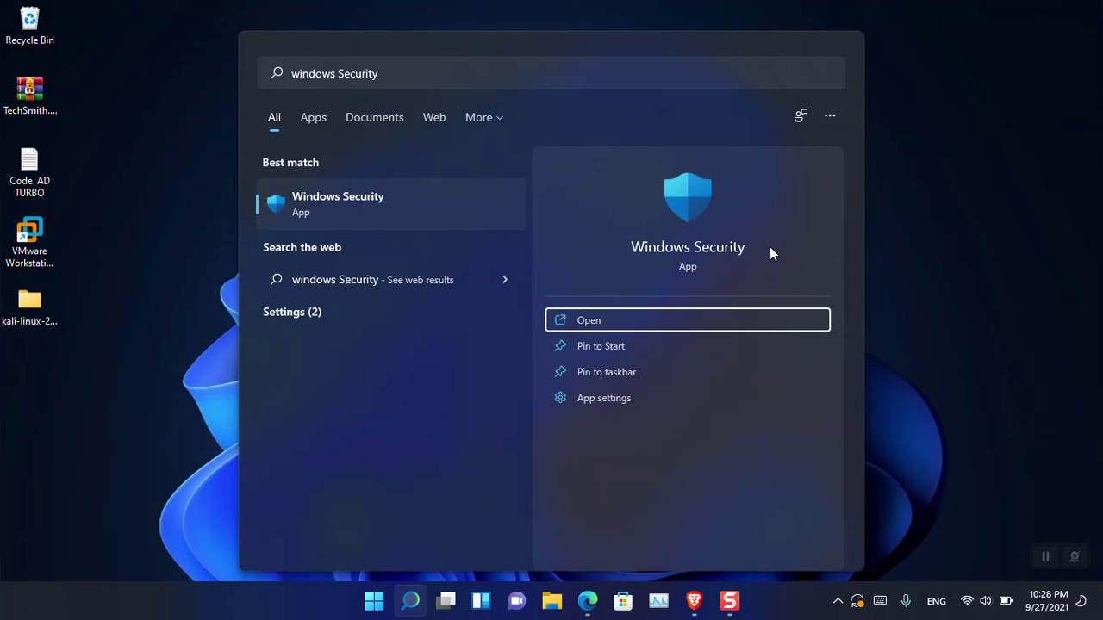
key("Return")
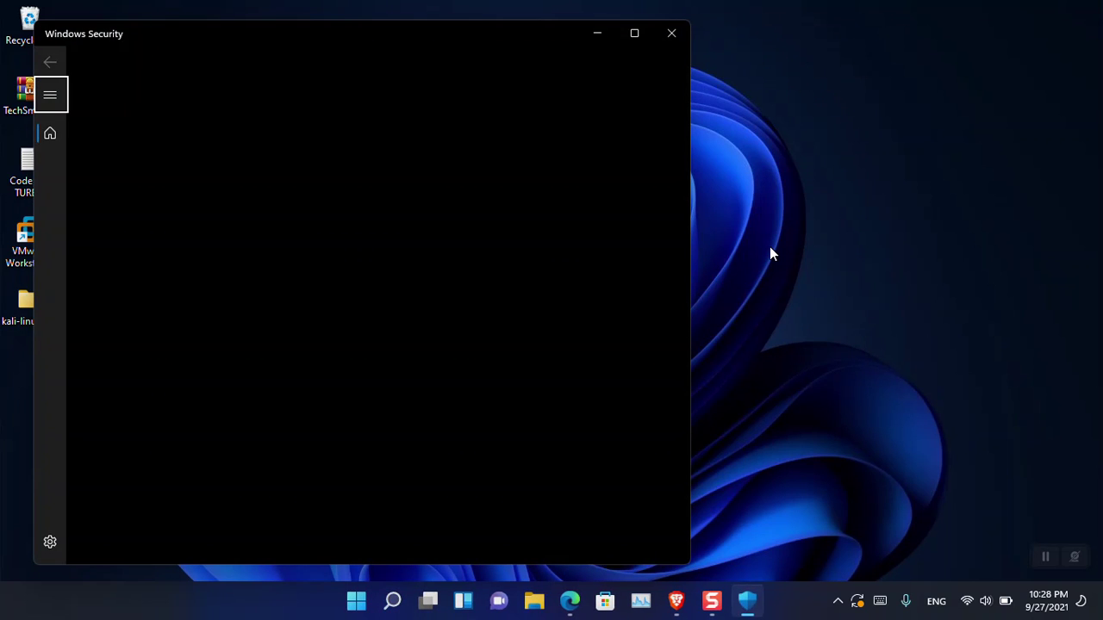
Maximize Windows Security and go to the Virus & threat protection page showing no current threats.
left_click(640, 39)
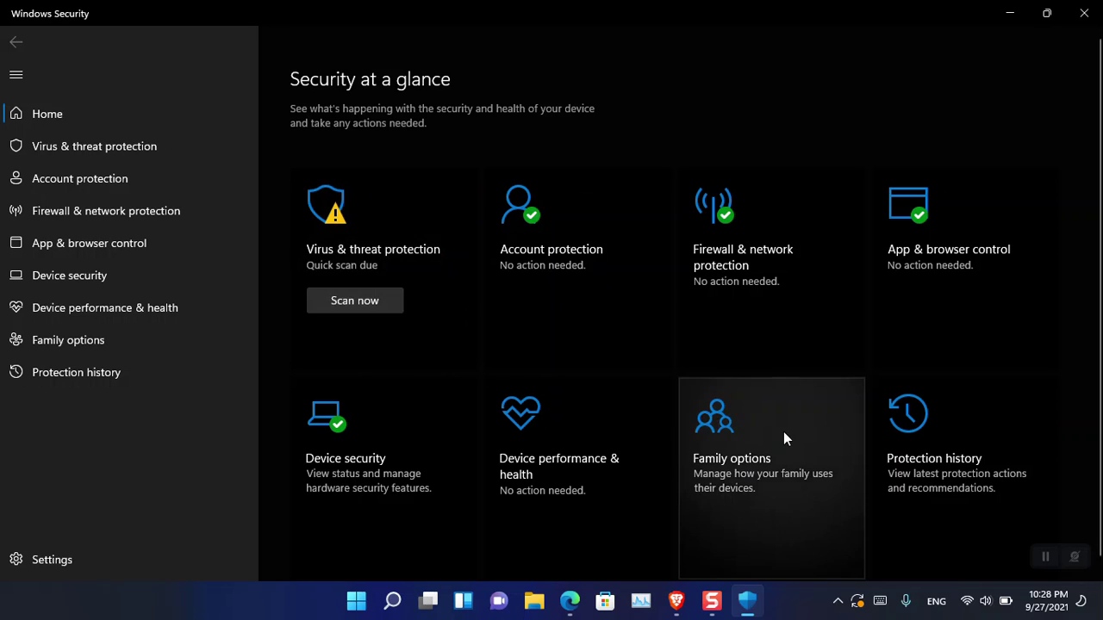
left_click(1043, 557)
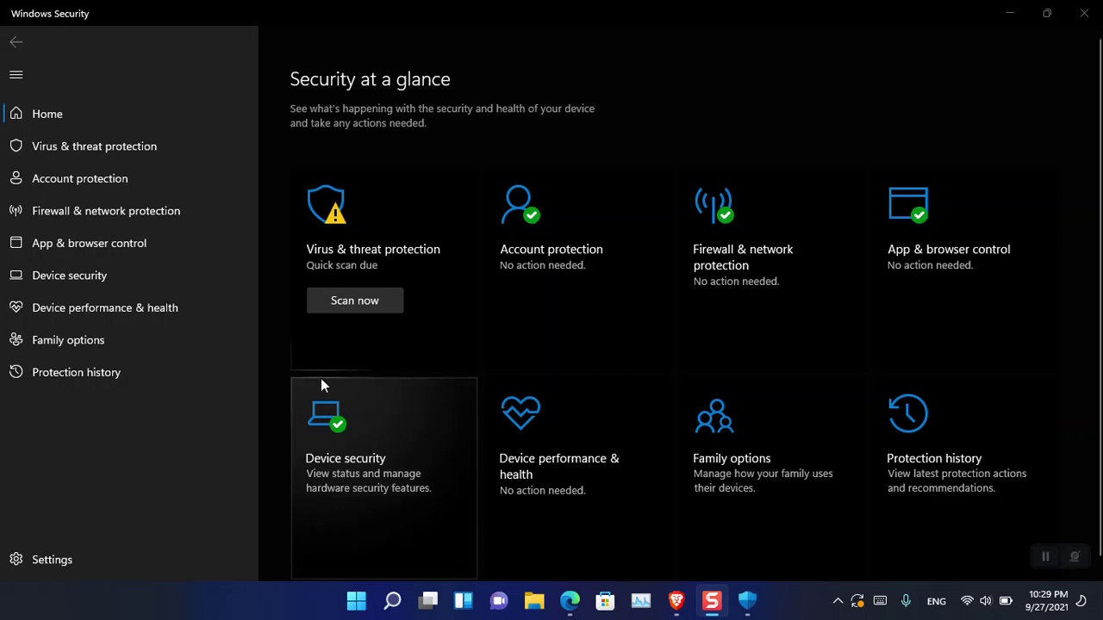
left_click(415, 250)
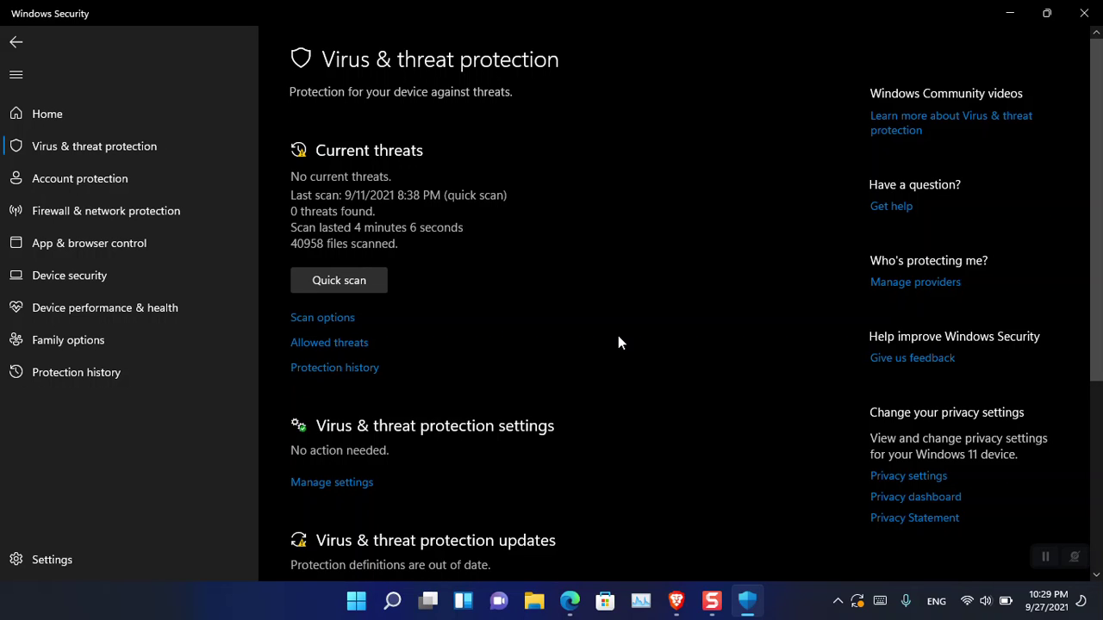
left_click(367, 282)
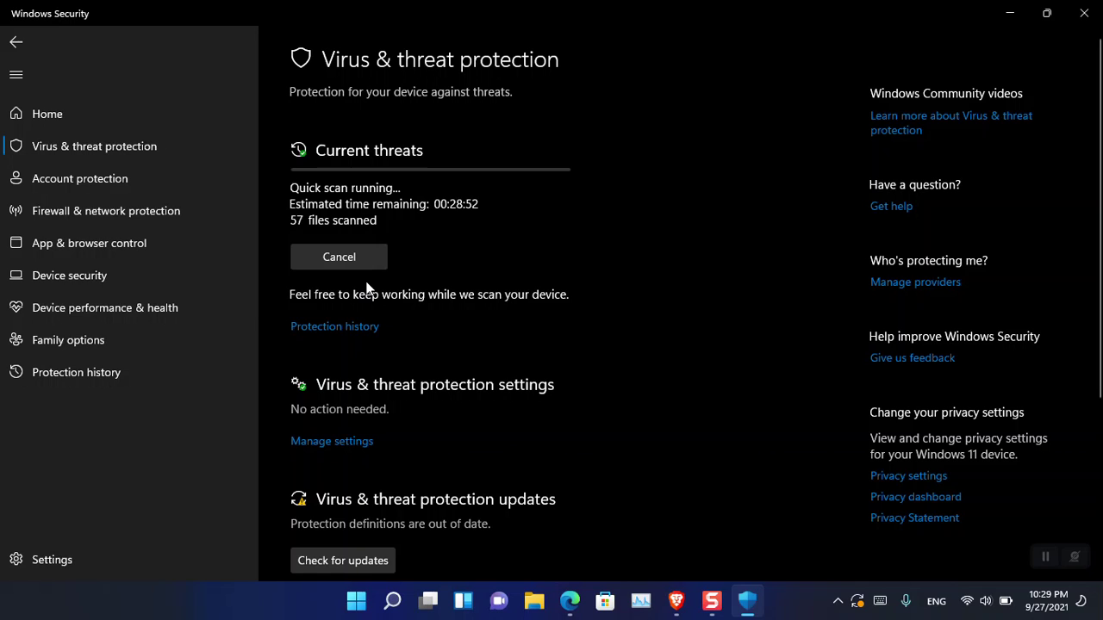
left_click(348, 257)
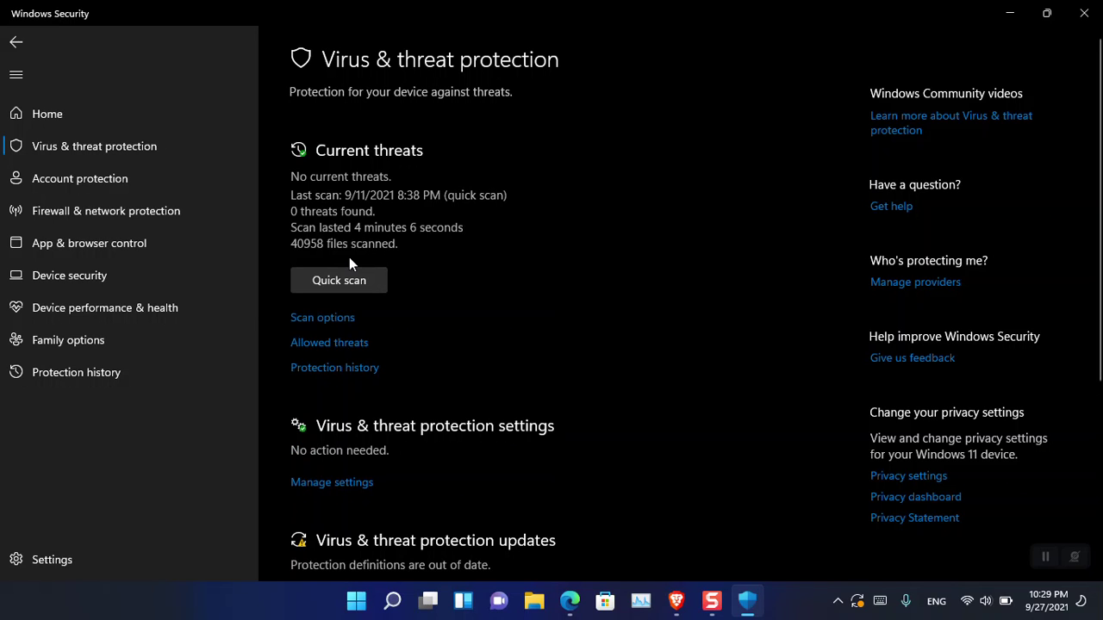
Open Scan options and select Full scan as the scan type.
left_click(337, 318)
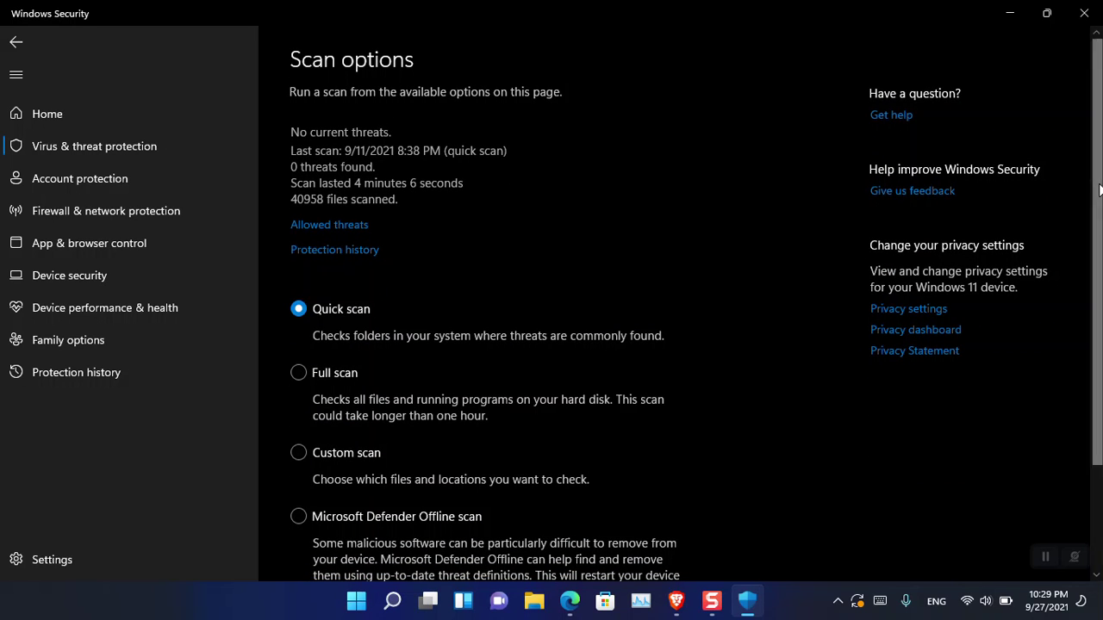
left_click_drag(1099, 189, 1101, 298)
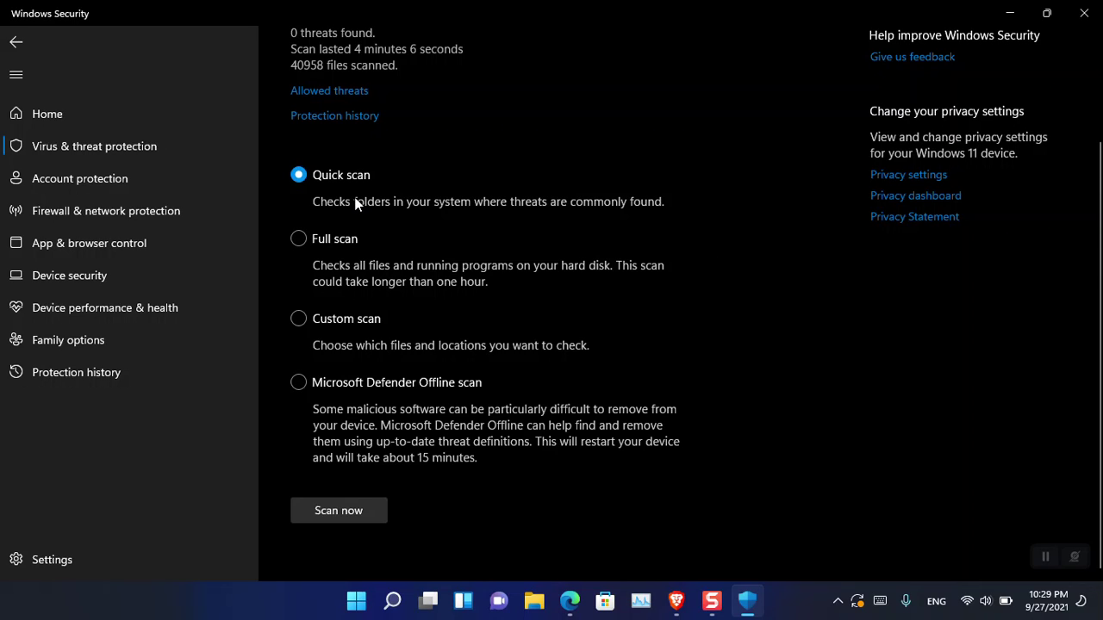
left_click(335, 242)
Run a custom scan of the software folder on New Volume (D:).
left_click(345, 323)
left_click(353, 513)
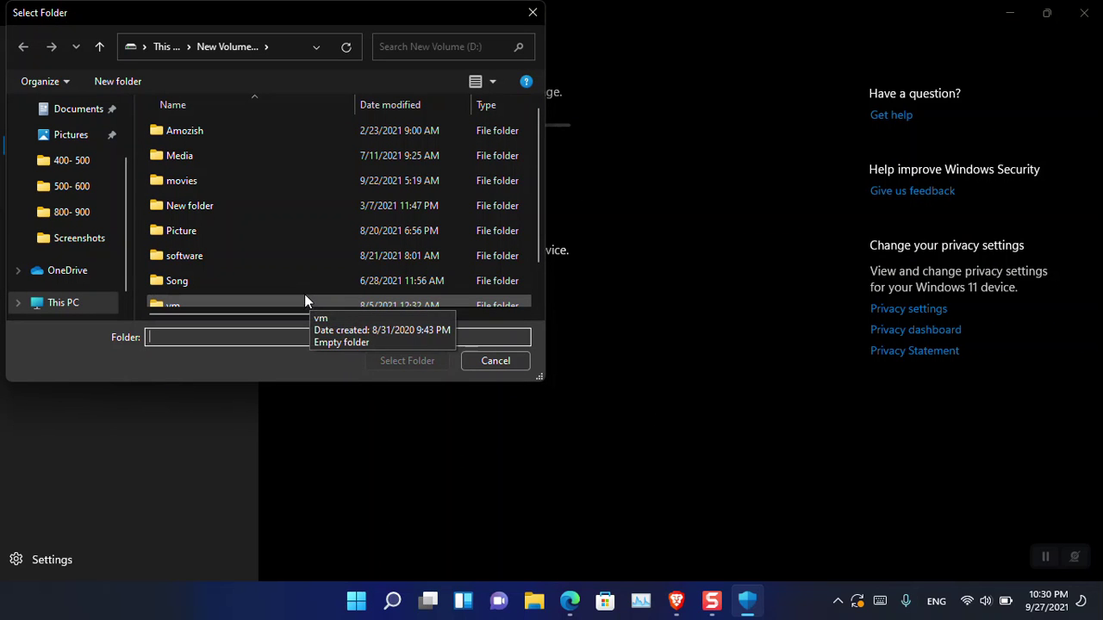
double_click(268, 265)
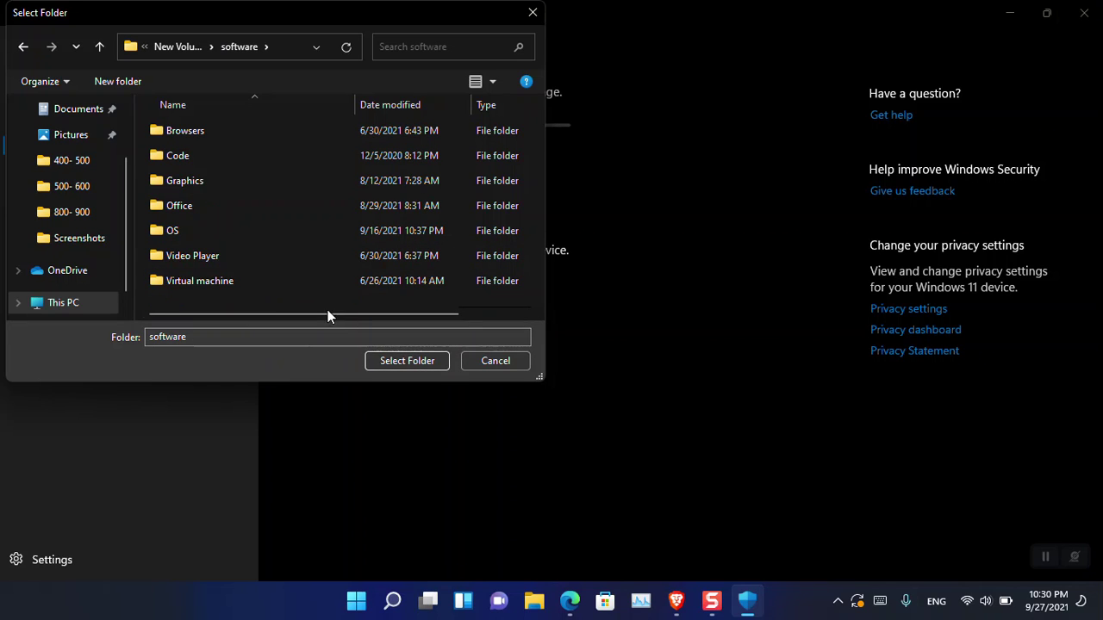
left_click(389, 361)
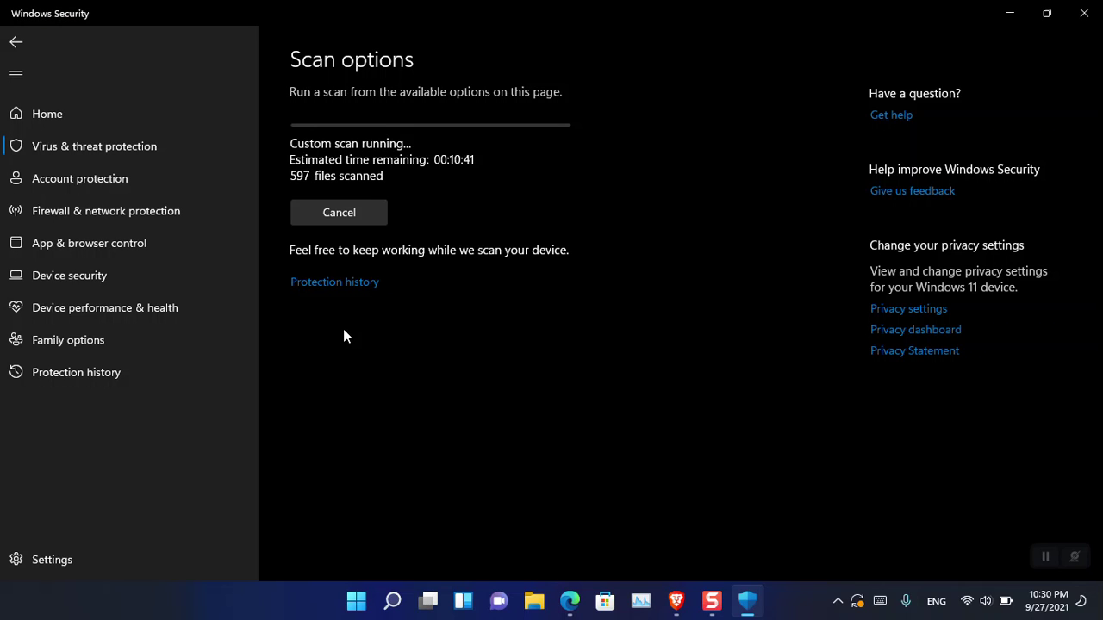
Stop the custom scan and choose Microsoft Defender Offline scan as the scan type.
left_click(355, 216)
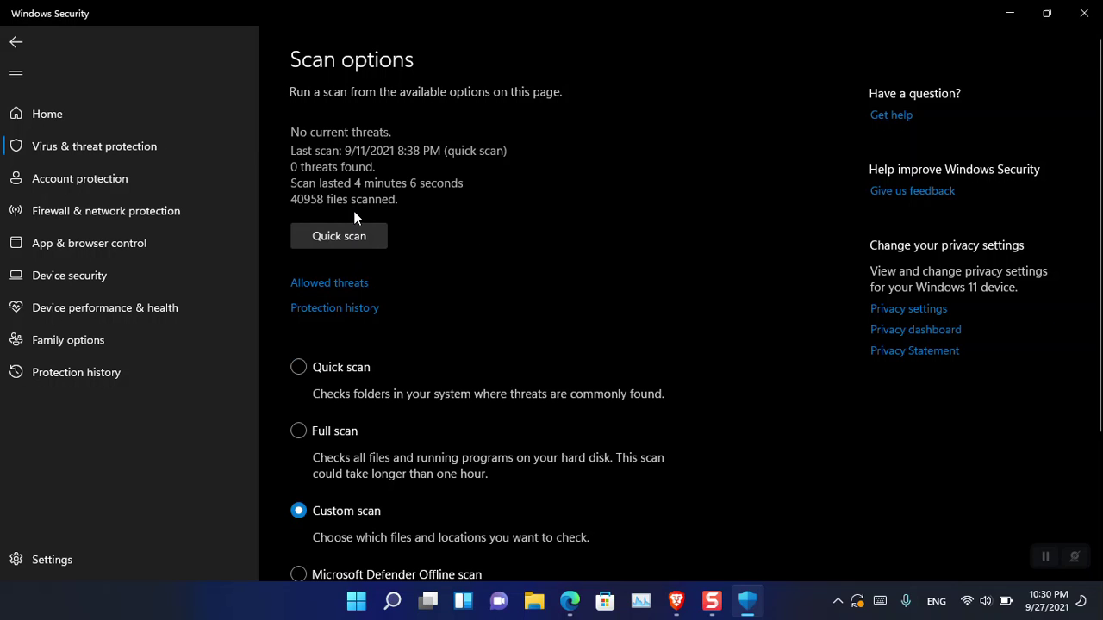
left_click_drag(1098, 218, 1101, 345)
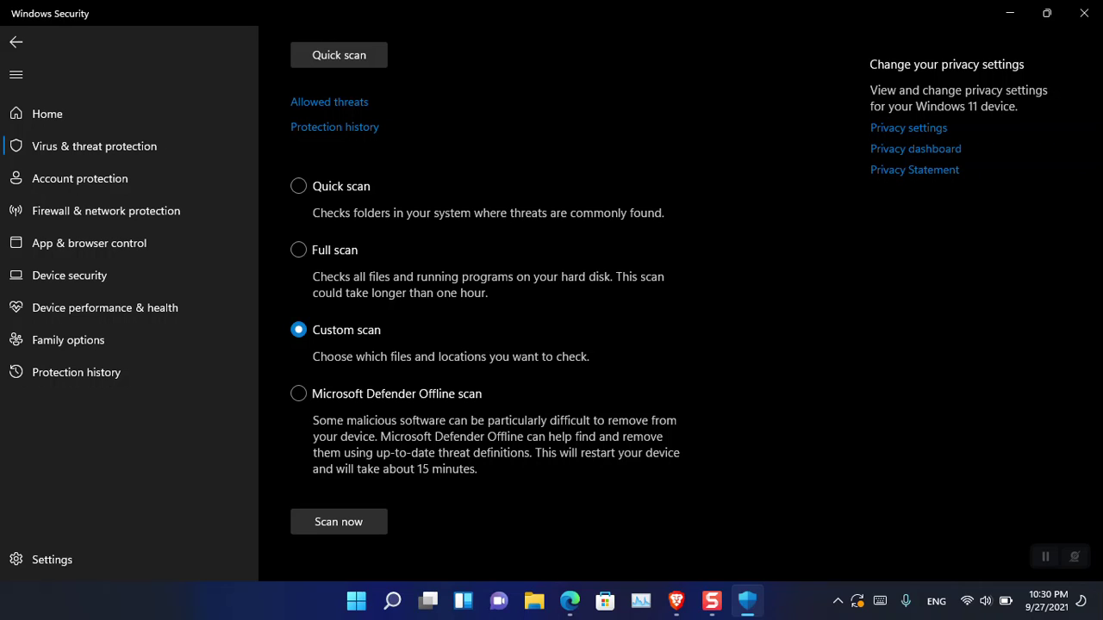
left_click(407, 389)
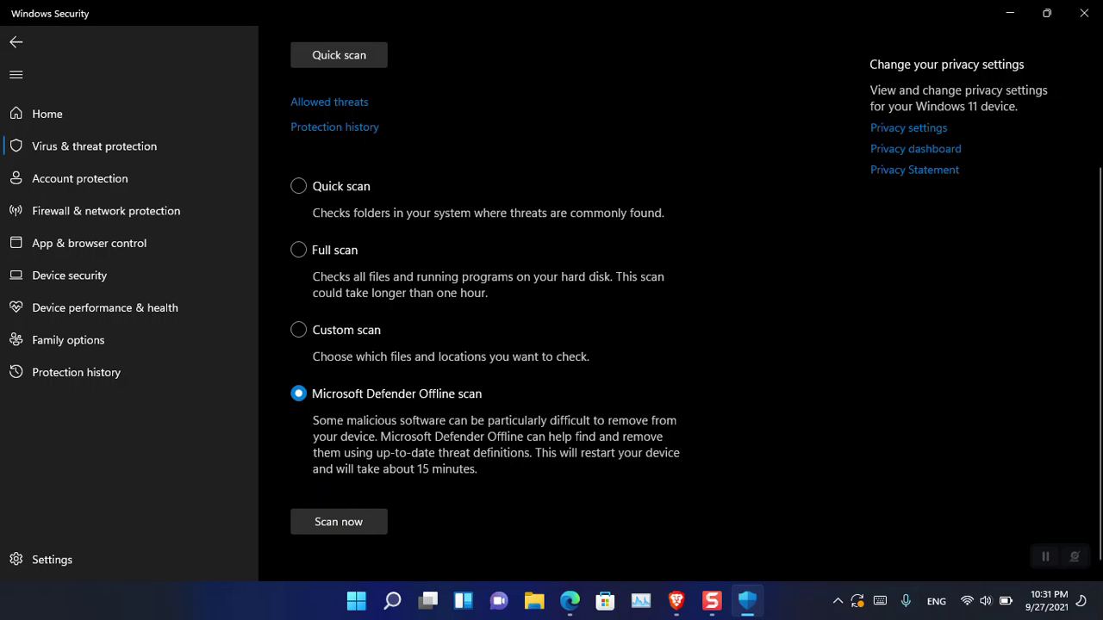
left_click_drag(1100, 439, 1101, 343)
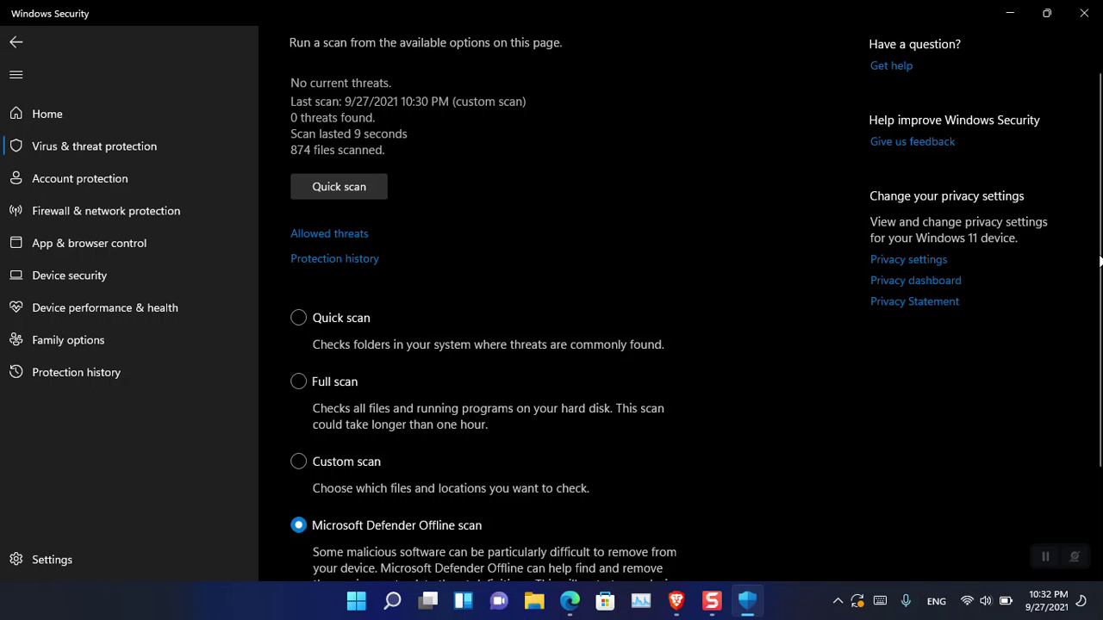
Check the empty Allowed threats list twice, then scroll the overview down toward Ransomware protection.
left_click(341, 237)
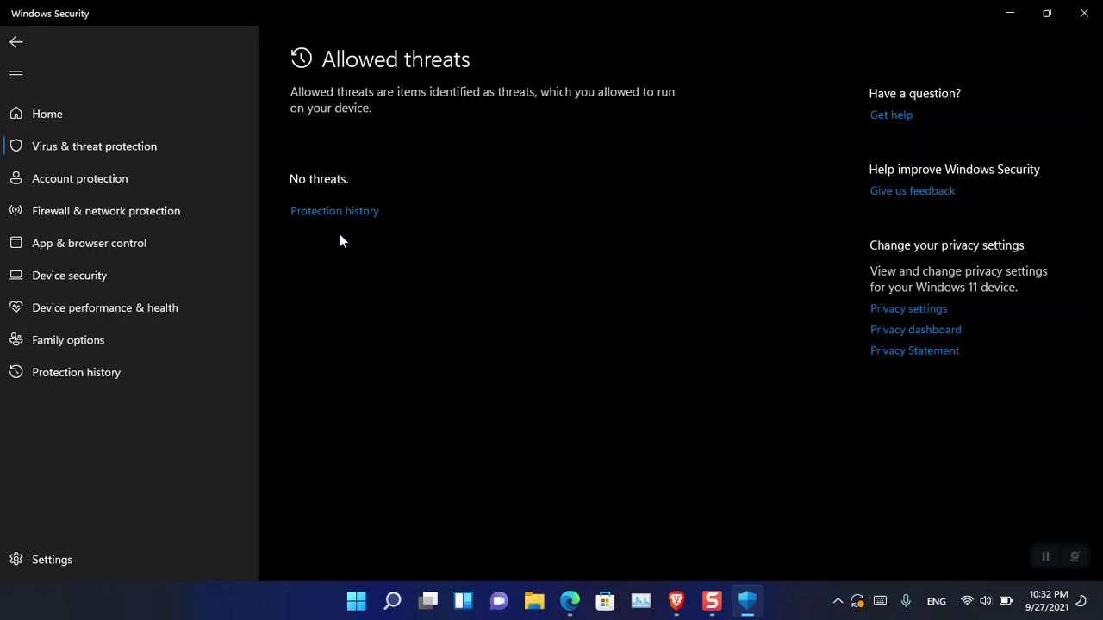
left_click(164, 151)
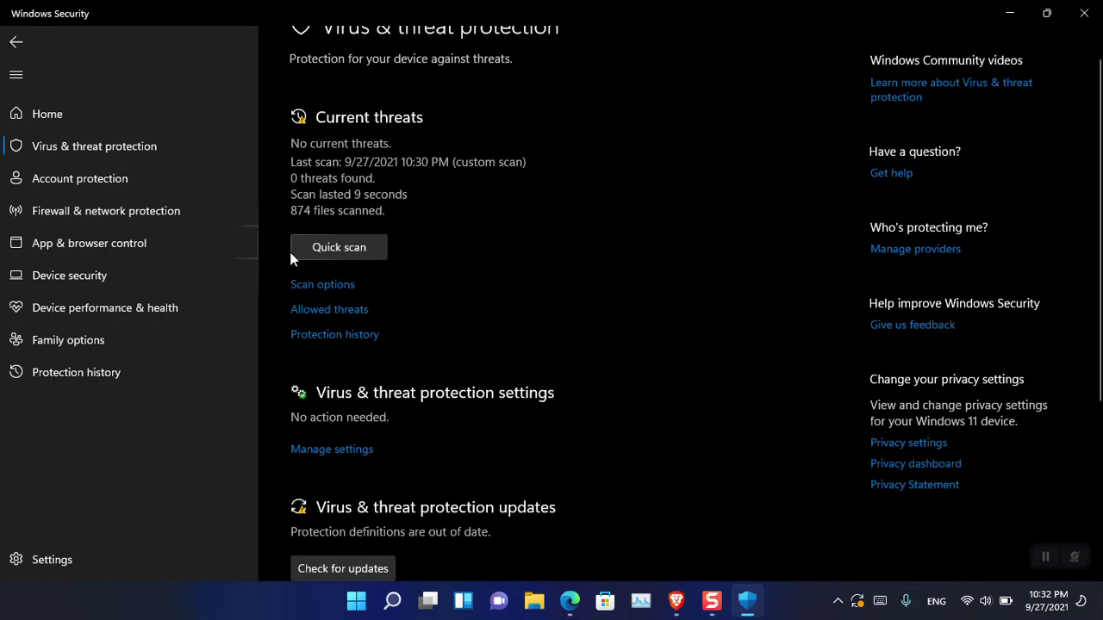
left_click(357, 312)
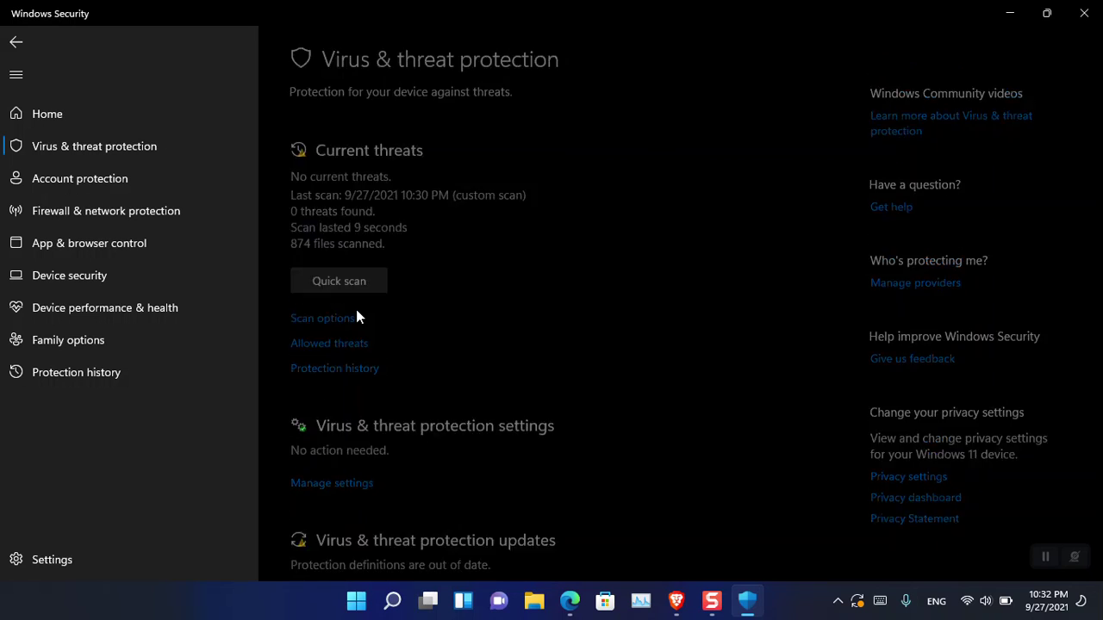
left_click(155, 145)
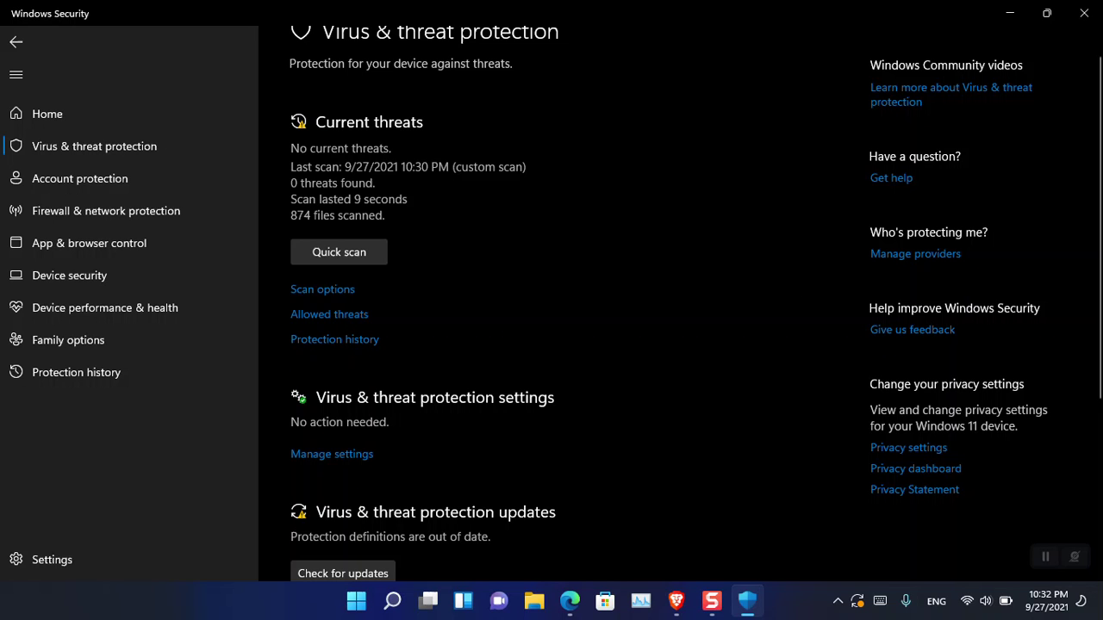
scroll(1101, 360, "down", 3)
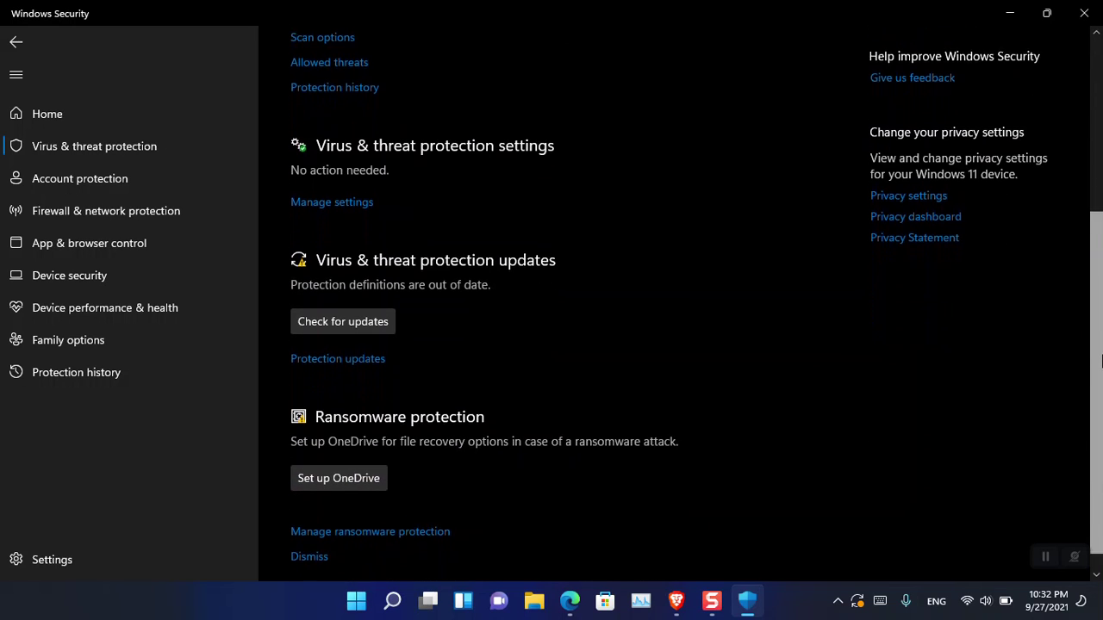
scroll(1101, 360, "down", 1)
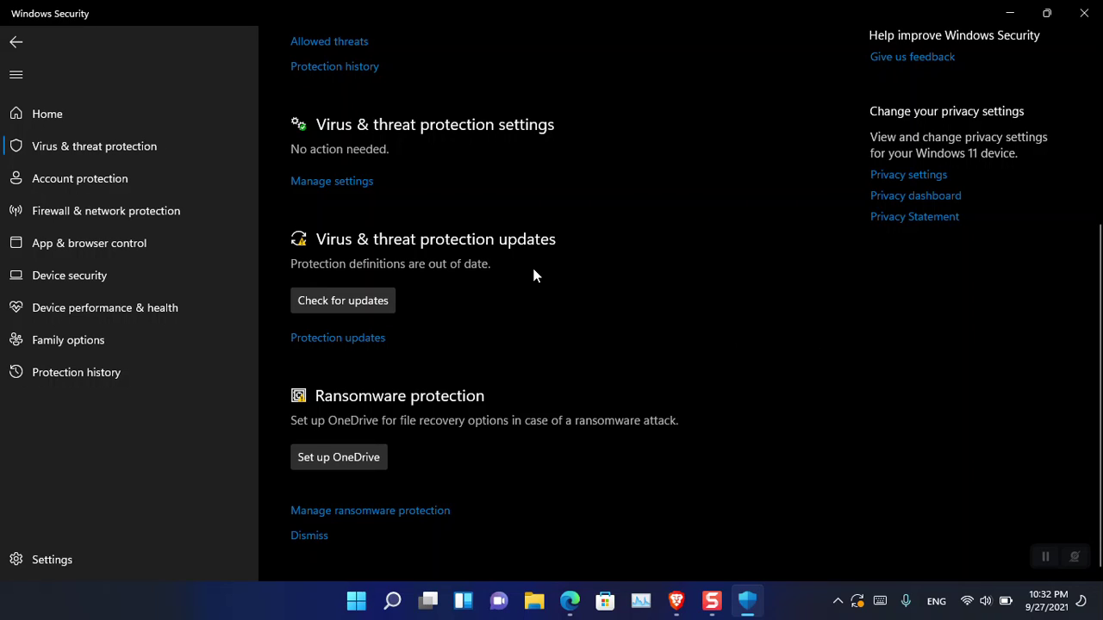
Open Manage settings and review real-time, cloud-delivered and tamper protection, all On, down to Exclusions.
left_click(357, 182)
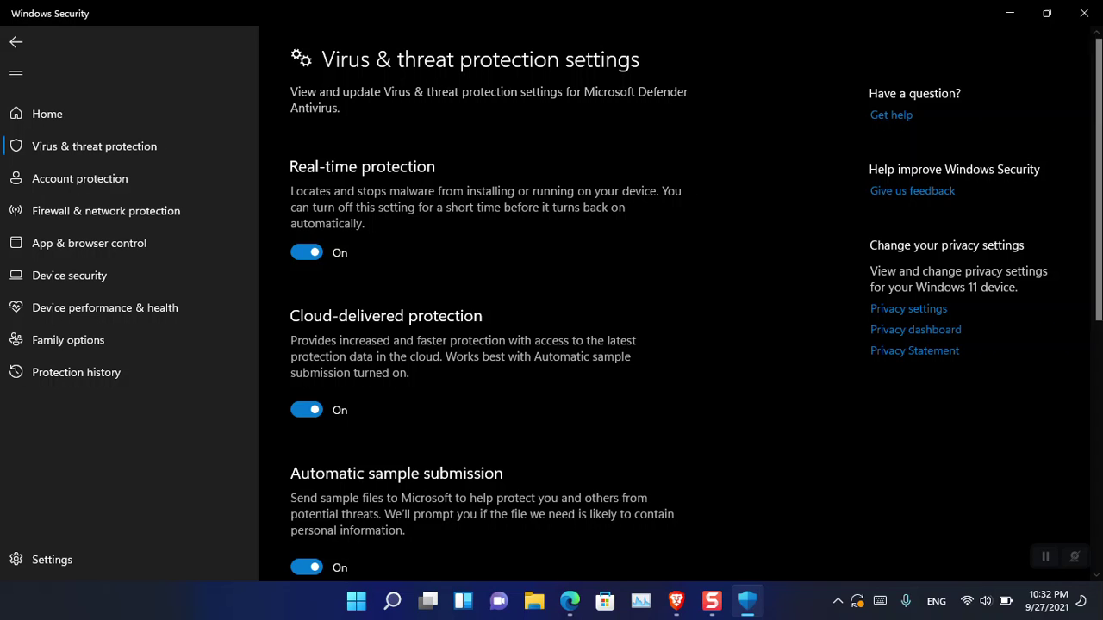
left_click_drag(1098, 136, 1101, 101)
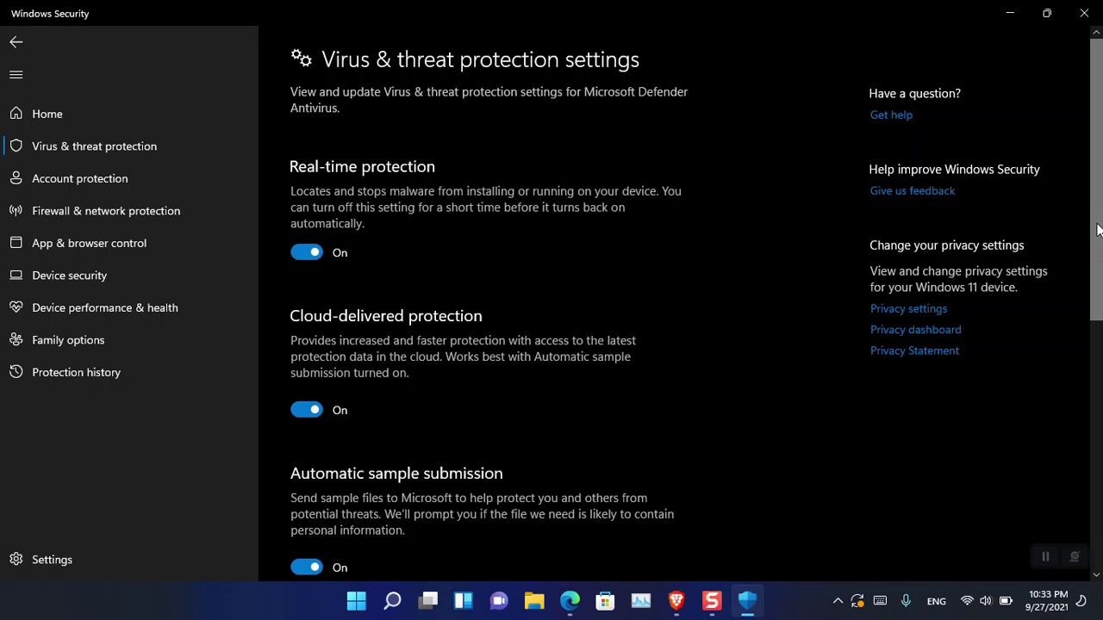
left_click_drag(1096, 229, 1101, 385)
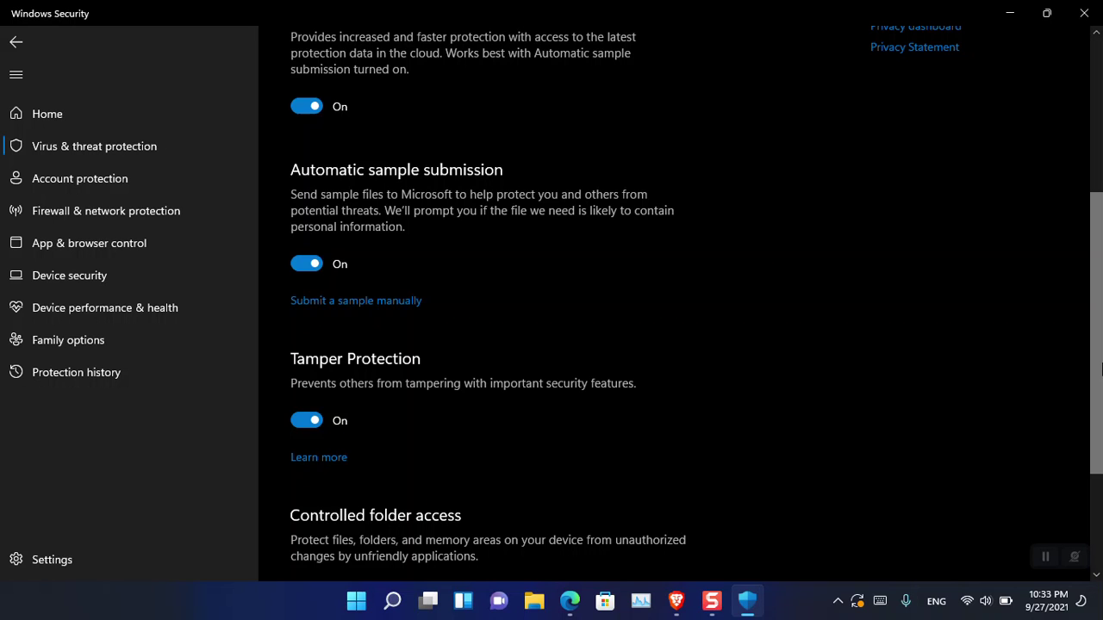
scroll(1101, 457, "down", 3)
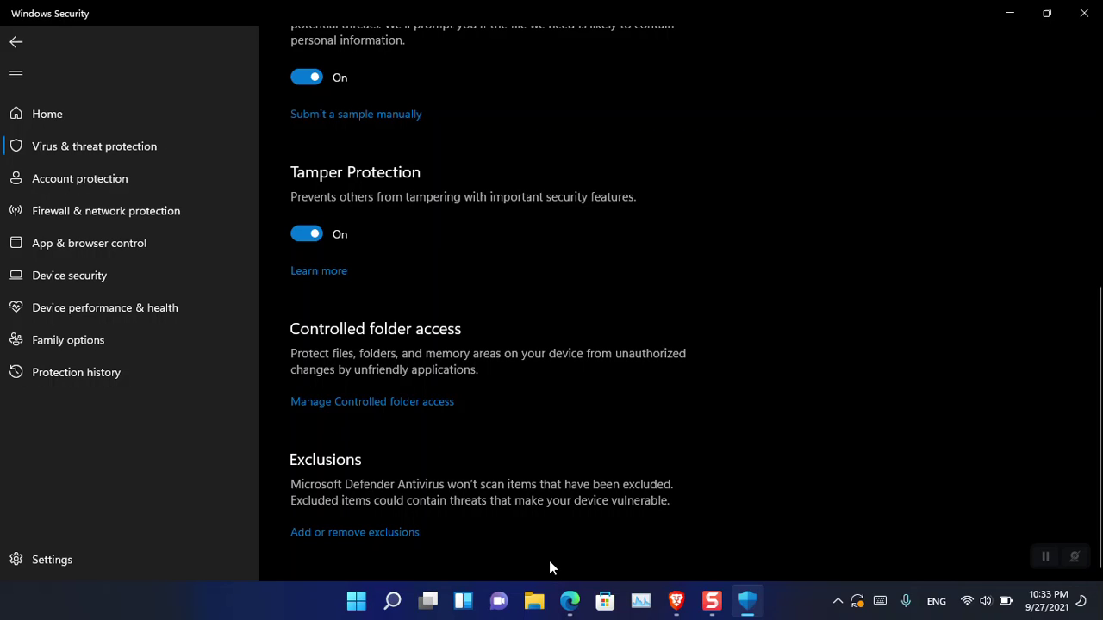
Review the three existing exclusions and the available exclusion types, then return to Virus & threat protection.
left_click(362, 533)
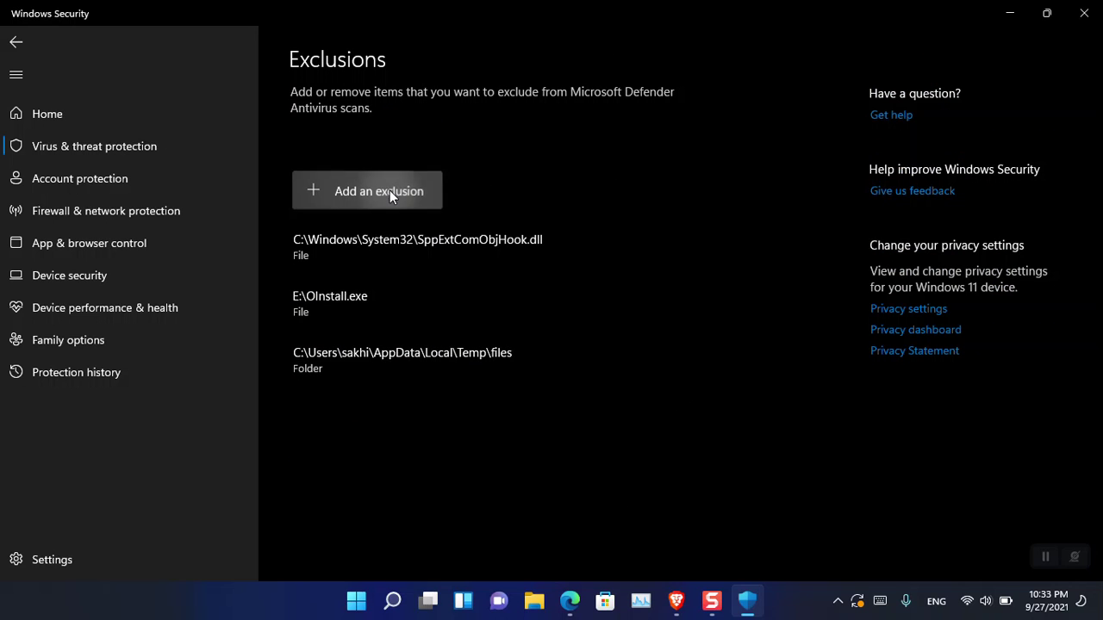
left_click(389, 193)
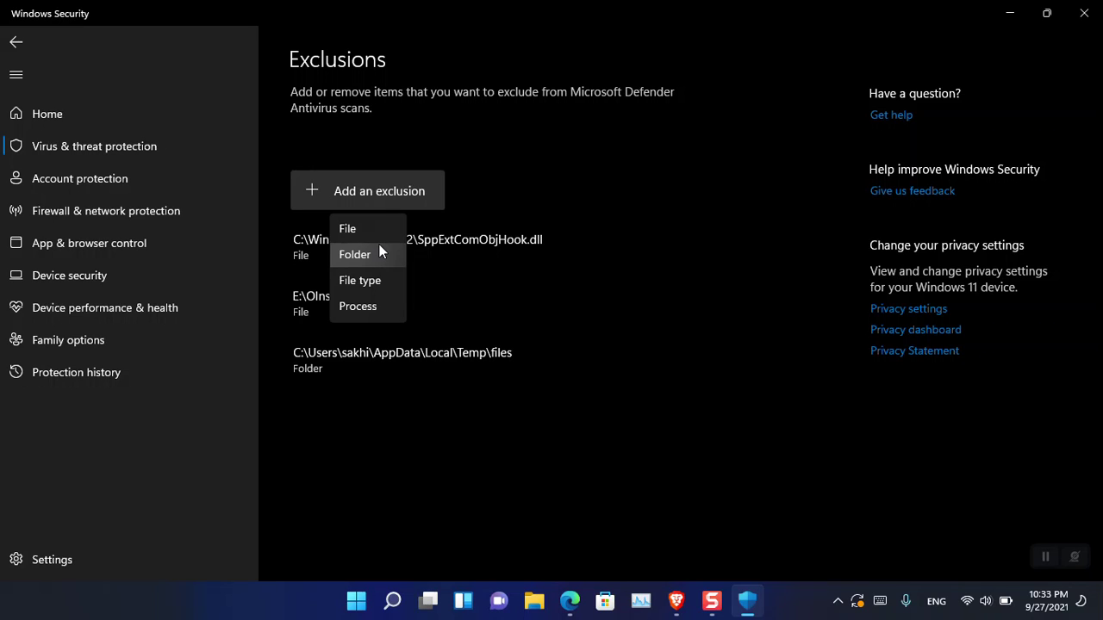
left_click(378, 442)
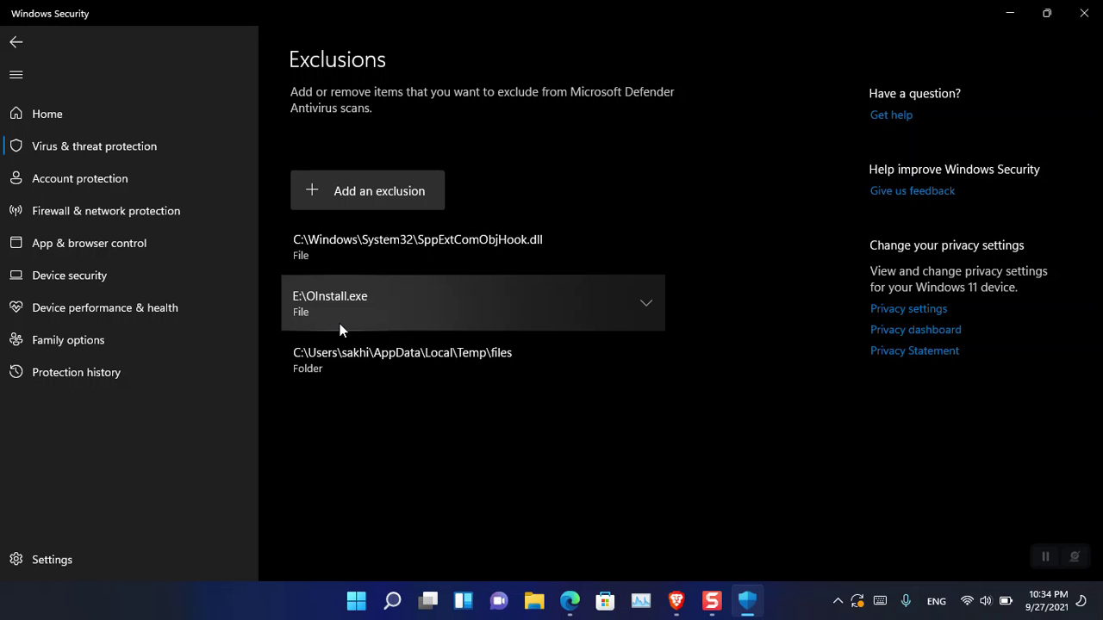
left_click(158, 146)
scroll(401, 157, "down", 1)
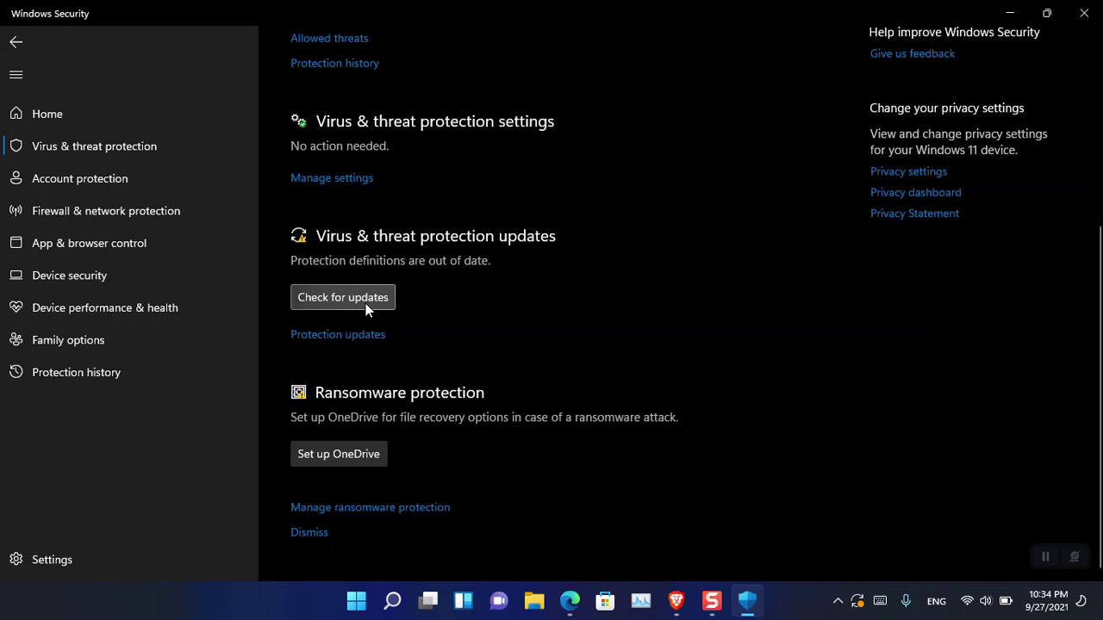
left_click(371, 512)
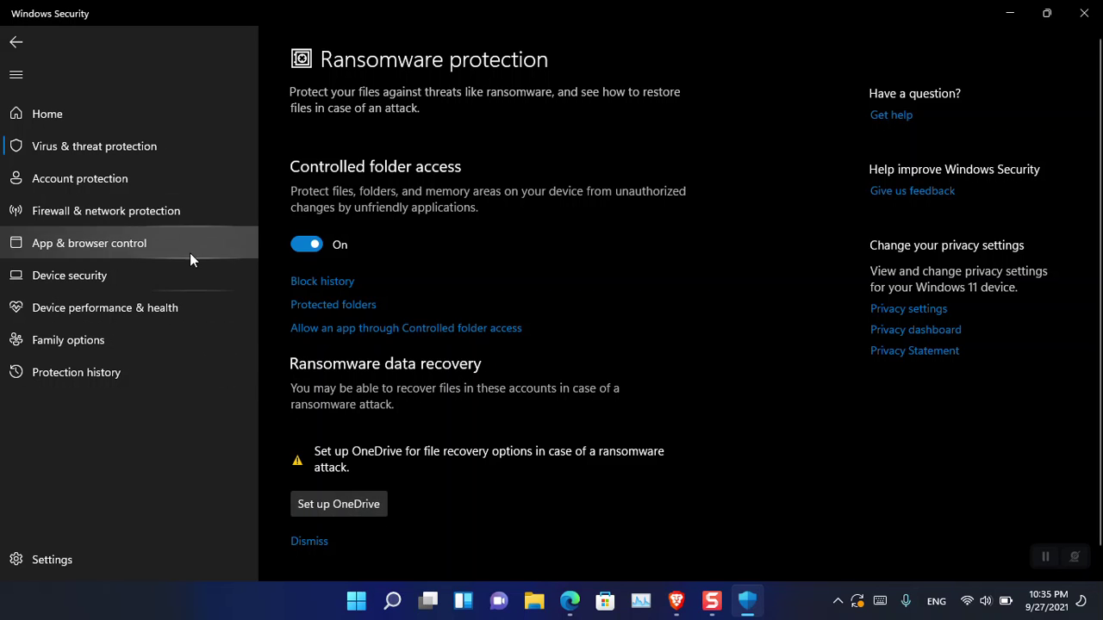
left_click(126, 153)
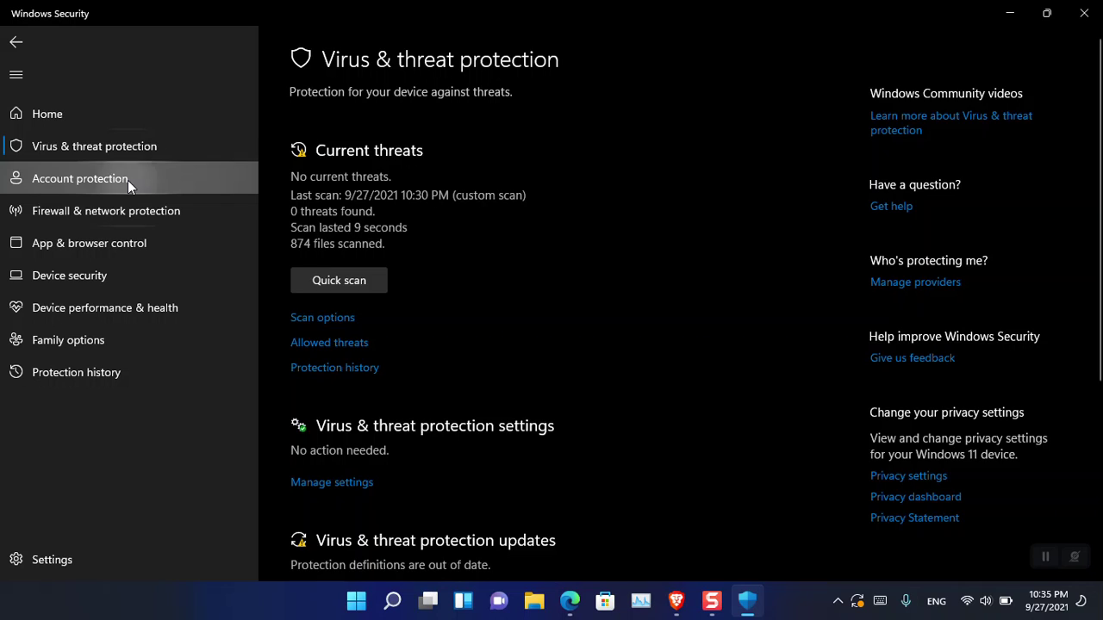
Switch to the Account protection page from the left sidebar.
left_click(128, 180)
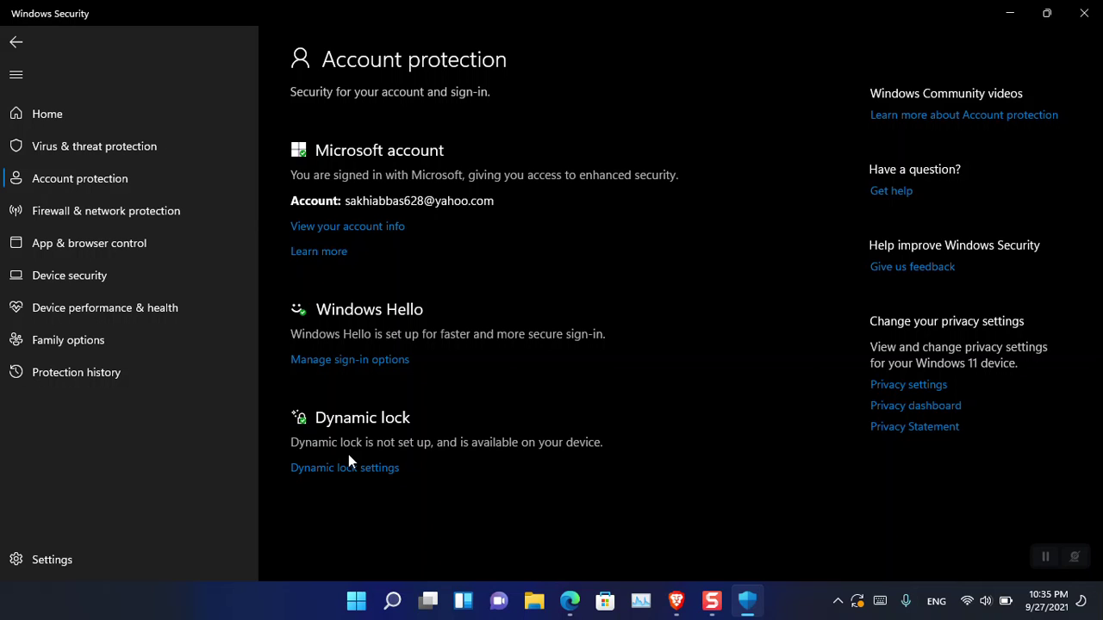
Show the Firewall & network protection page, with the firewall on for domain, private and public networks.
left_click(165, 213)
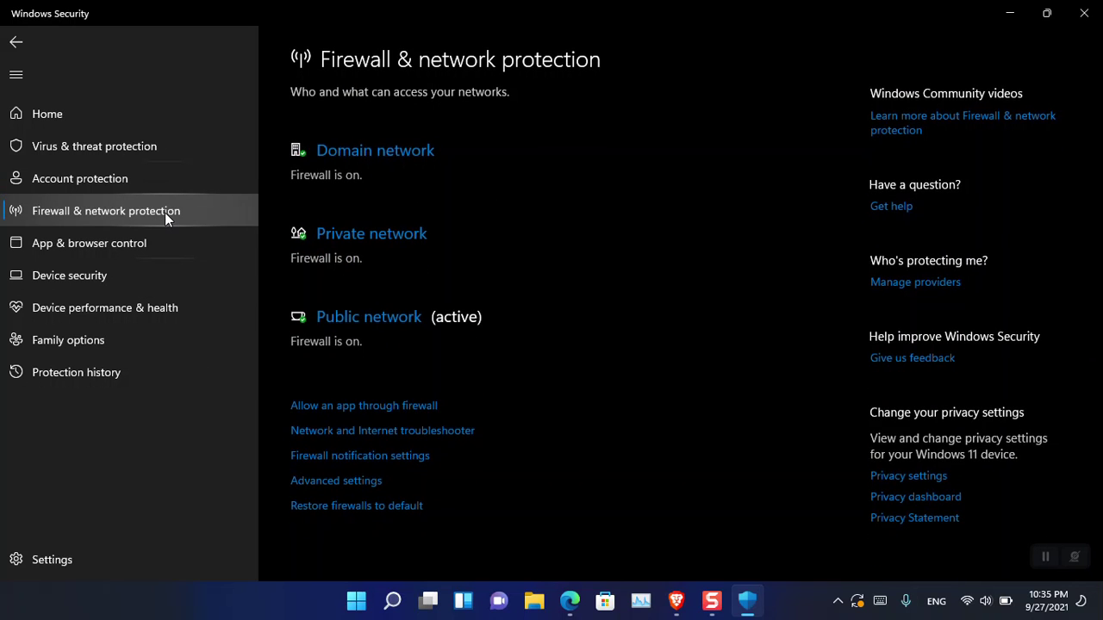